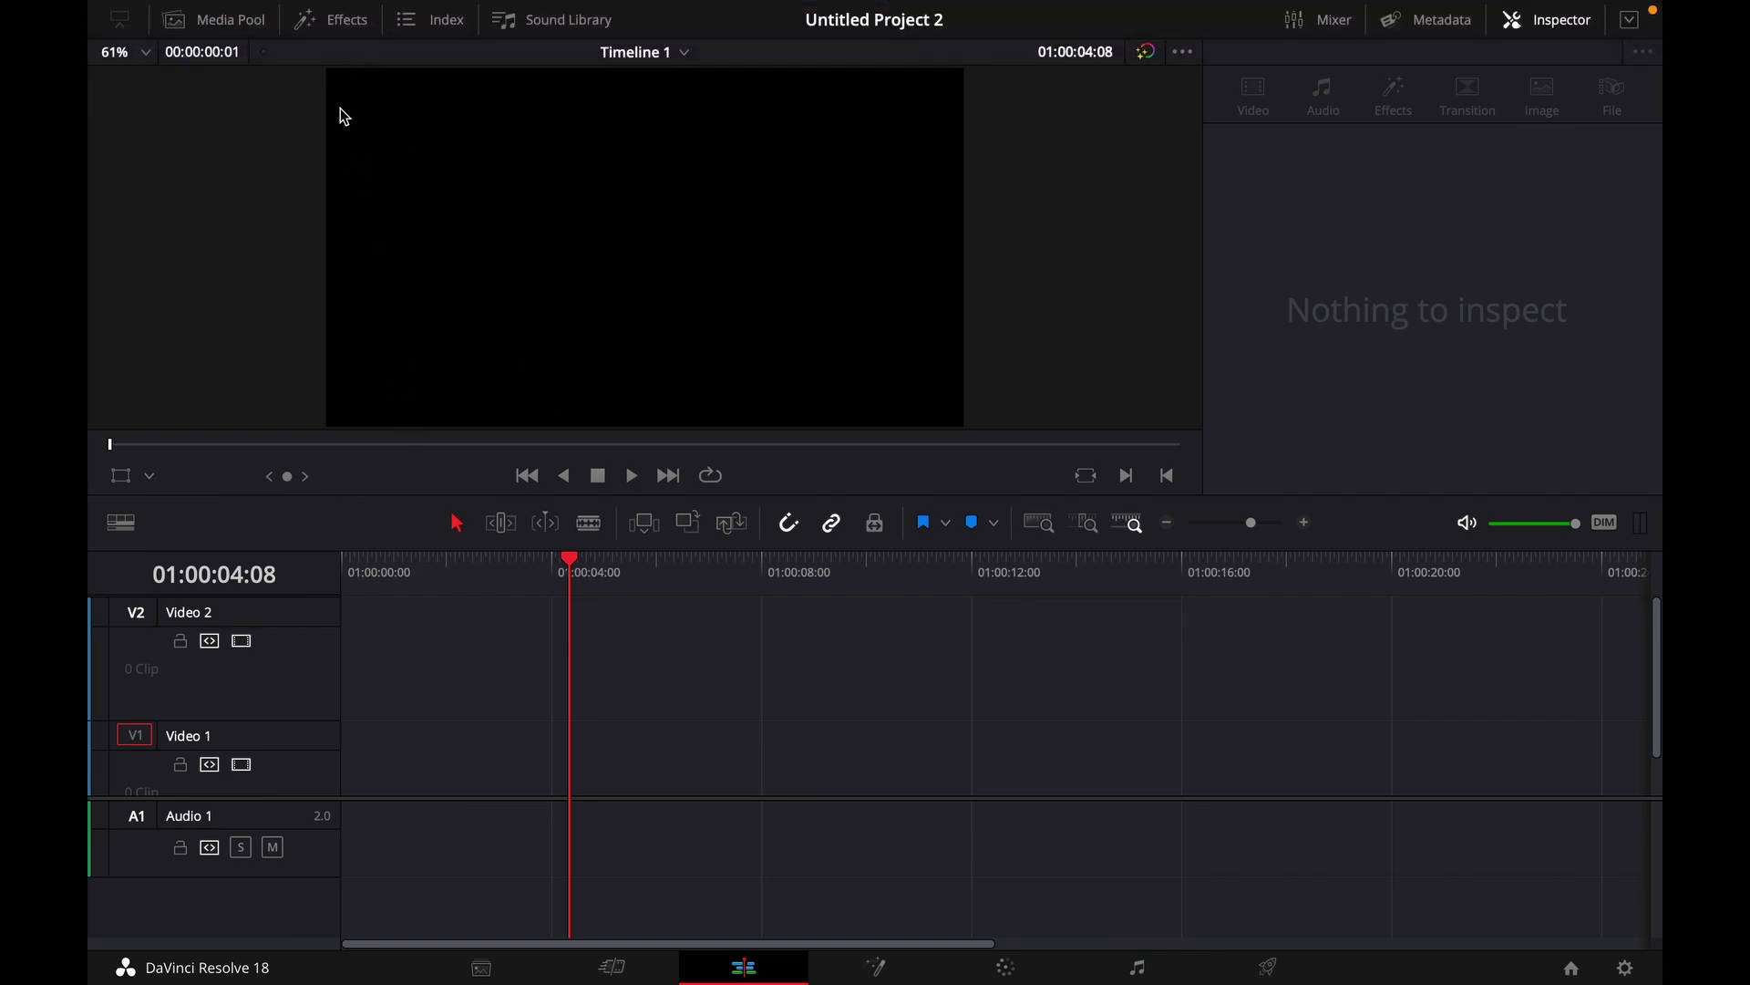
- Place a Text+ title showing 'Custom Title' on Video 1 and save the project
click(334, 29)
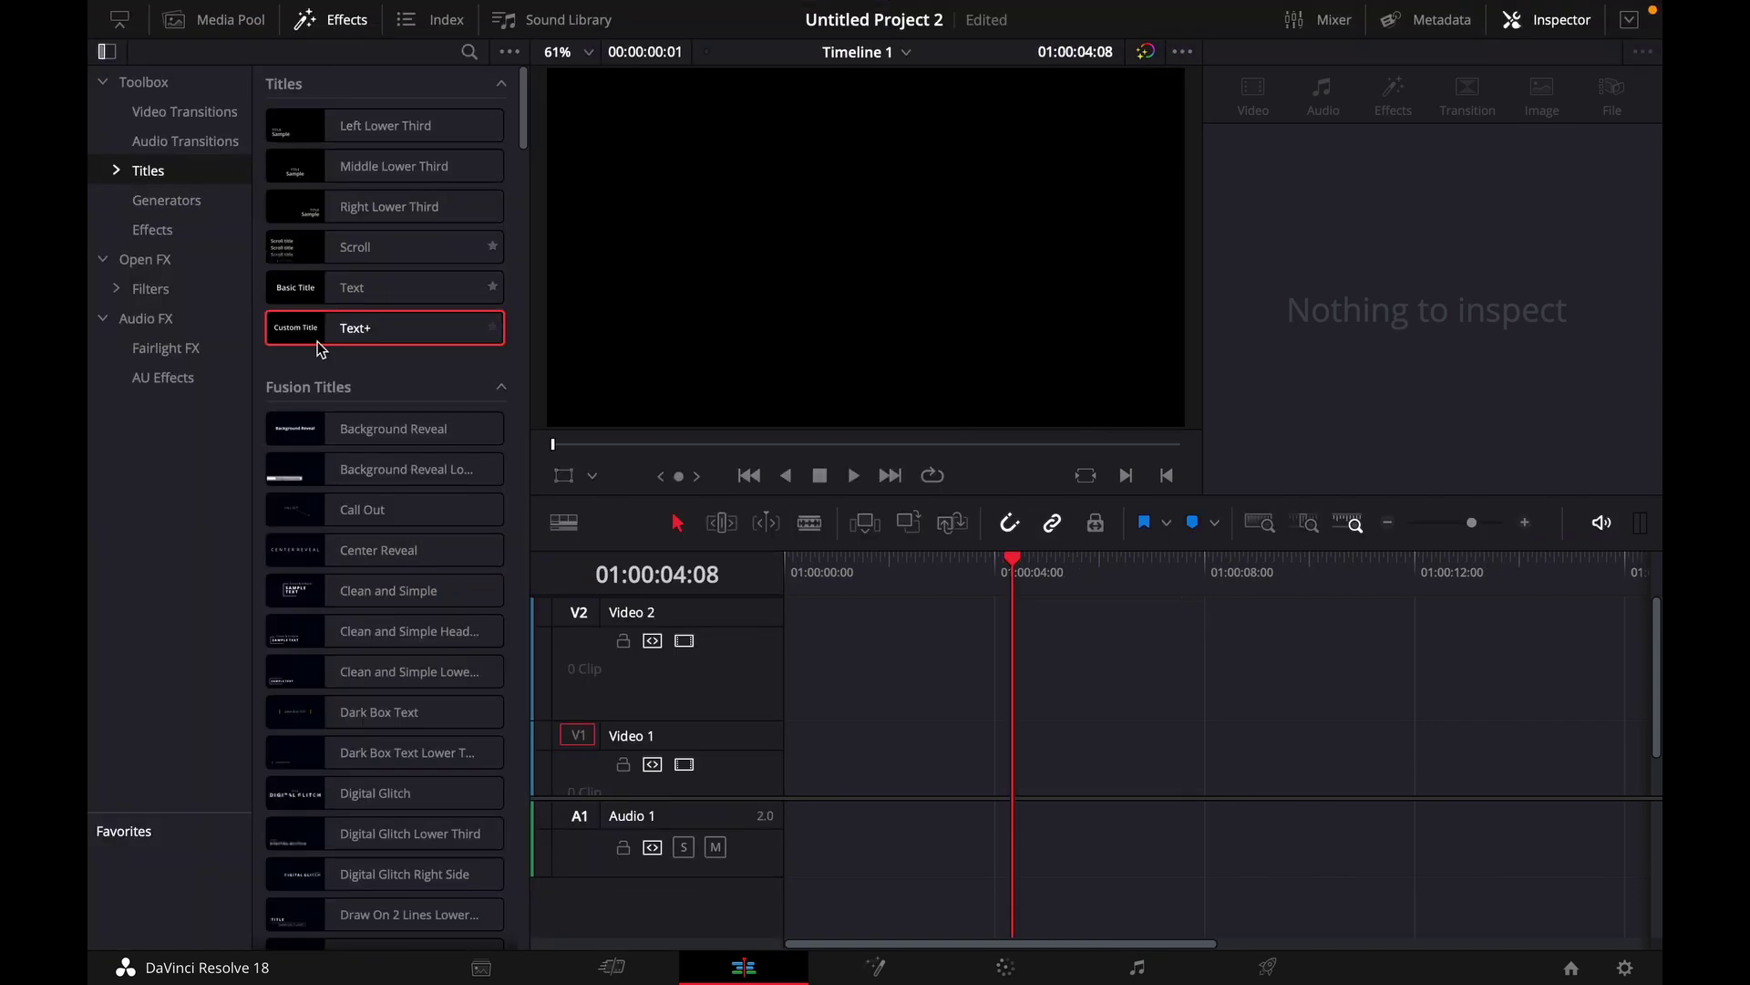
drag(322, 332, 905, 746)
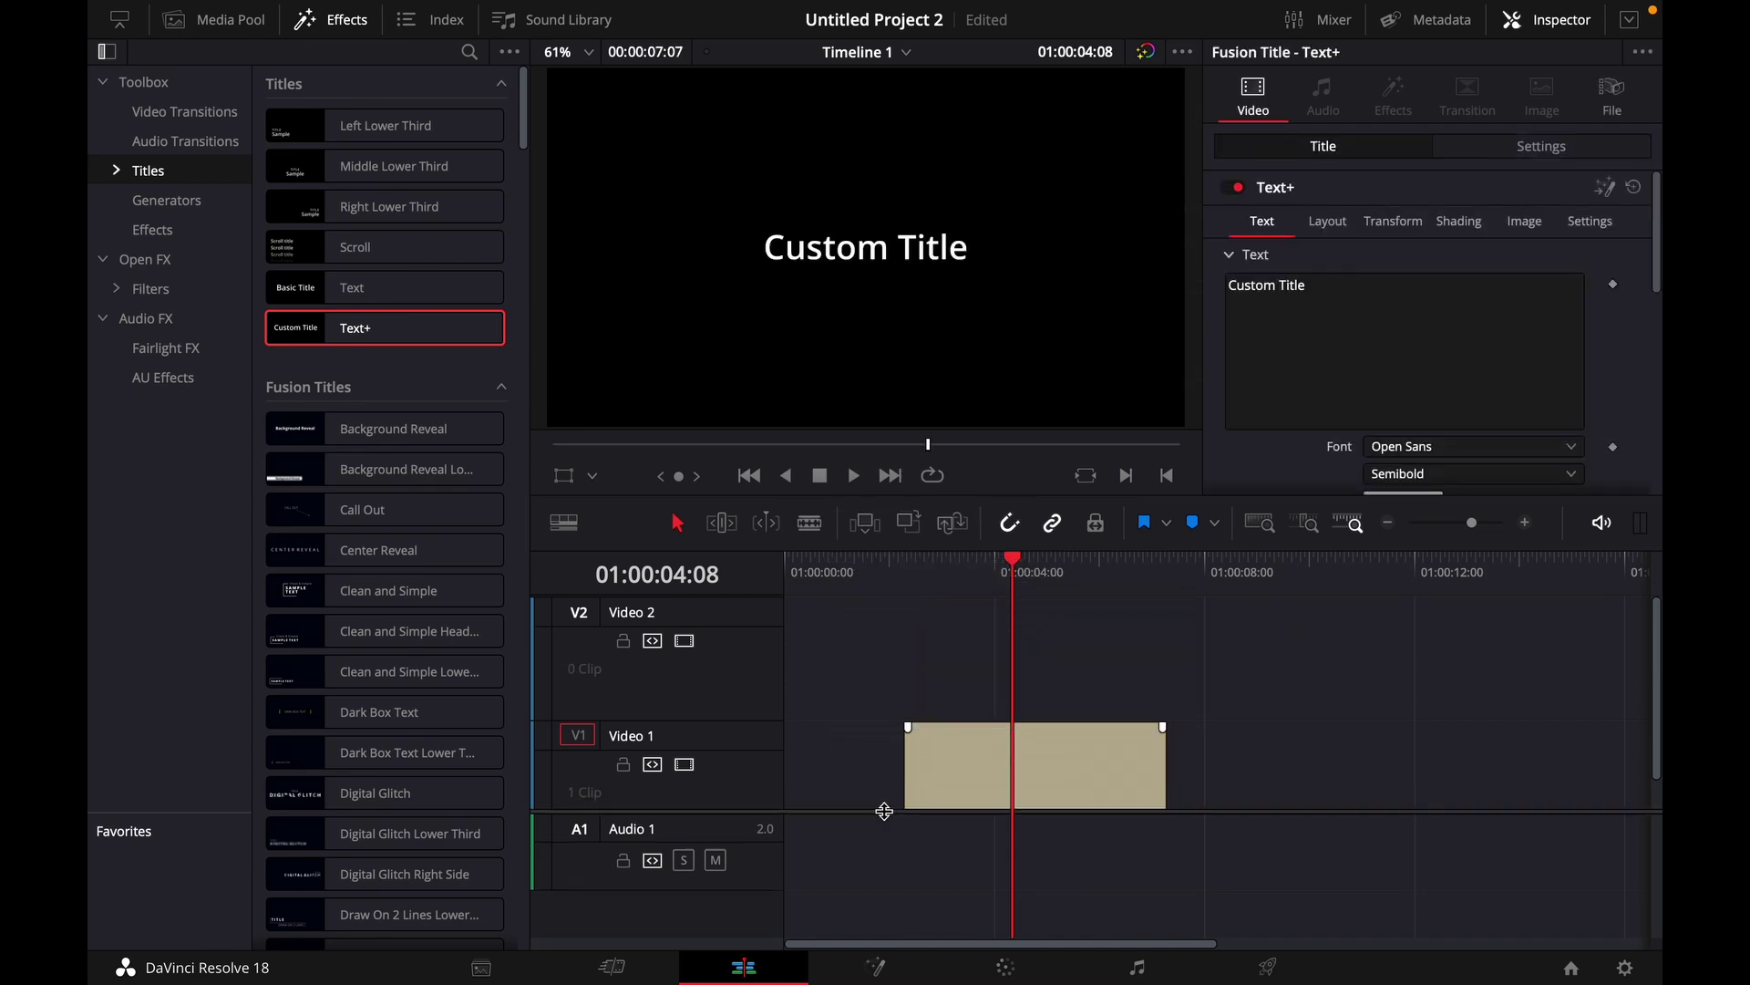
drag(888, 807, 890, 868)
key(ctrl+s)
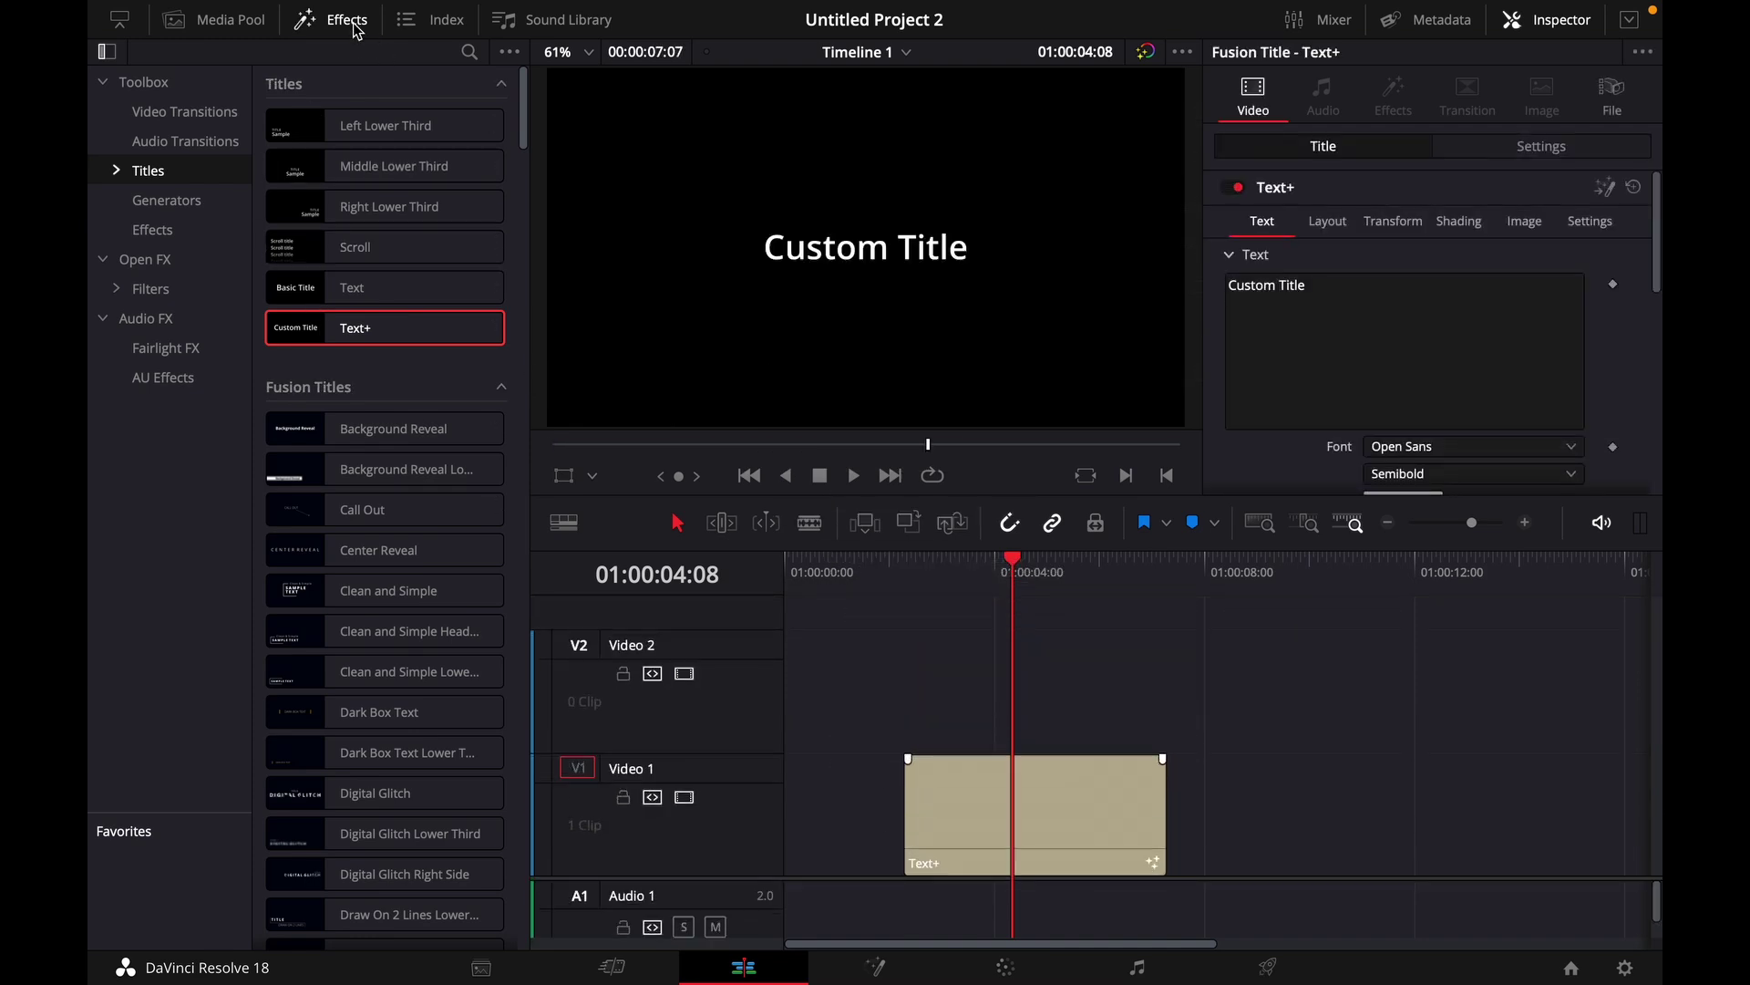
- Retype the title as TEXT, set Size to about 0.20, and move the playhead to 01:00:02:07
click(333, 20)
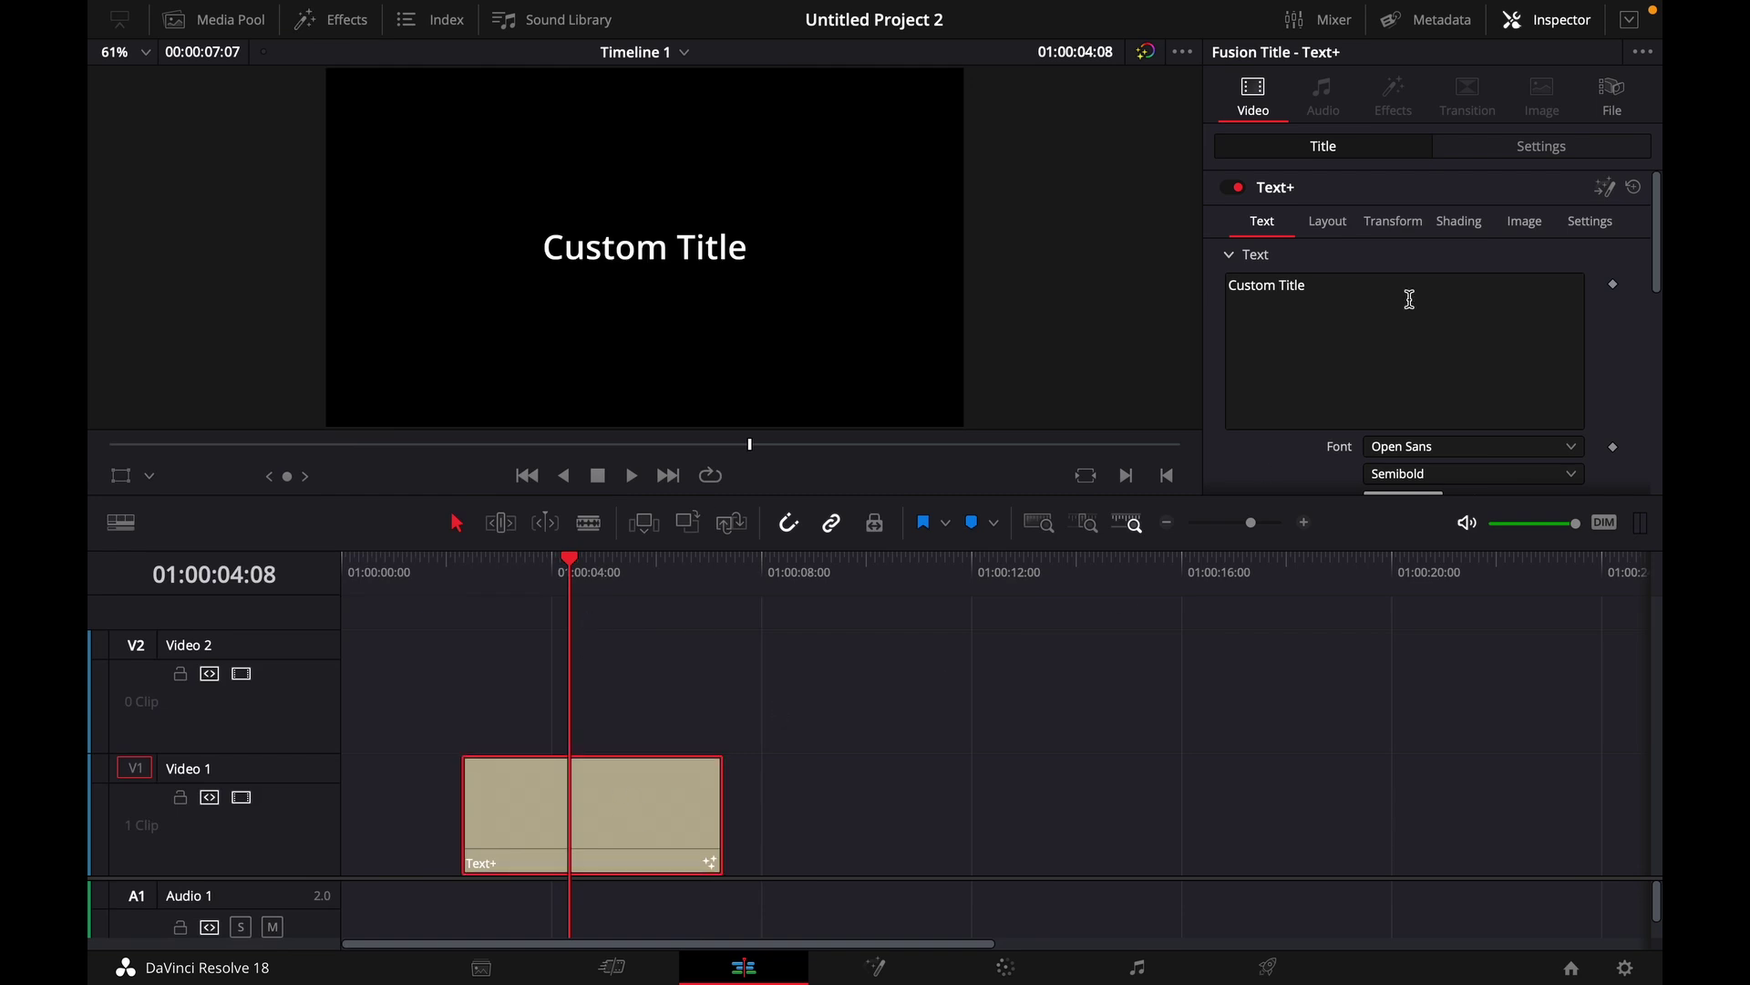
scroll(1369, 382, down, 2)
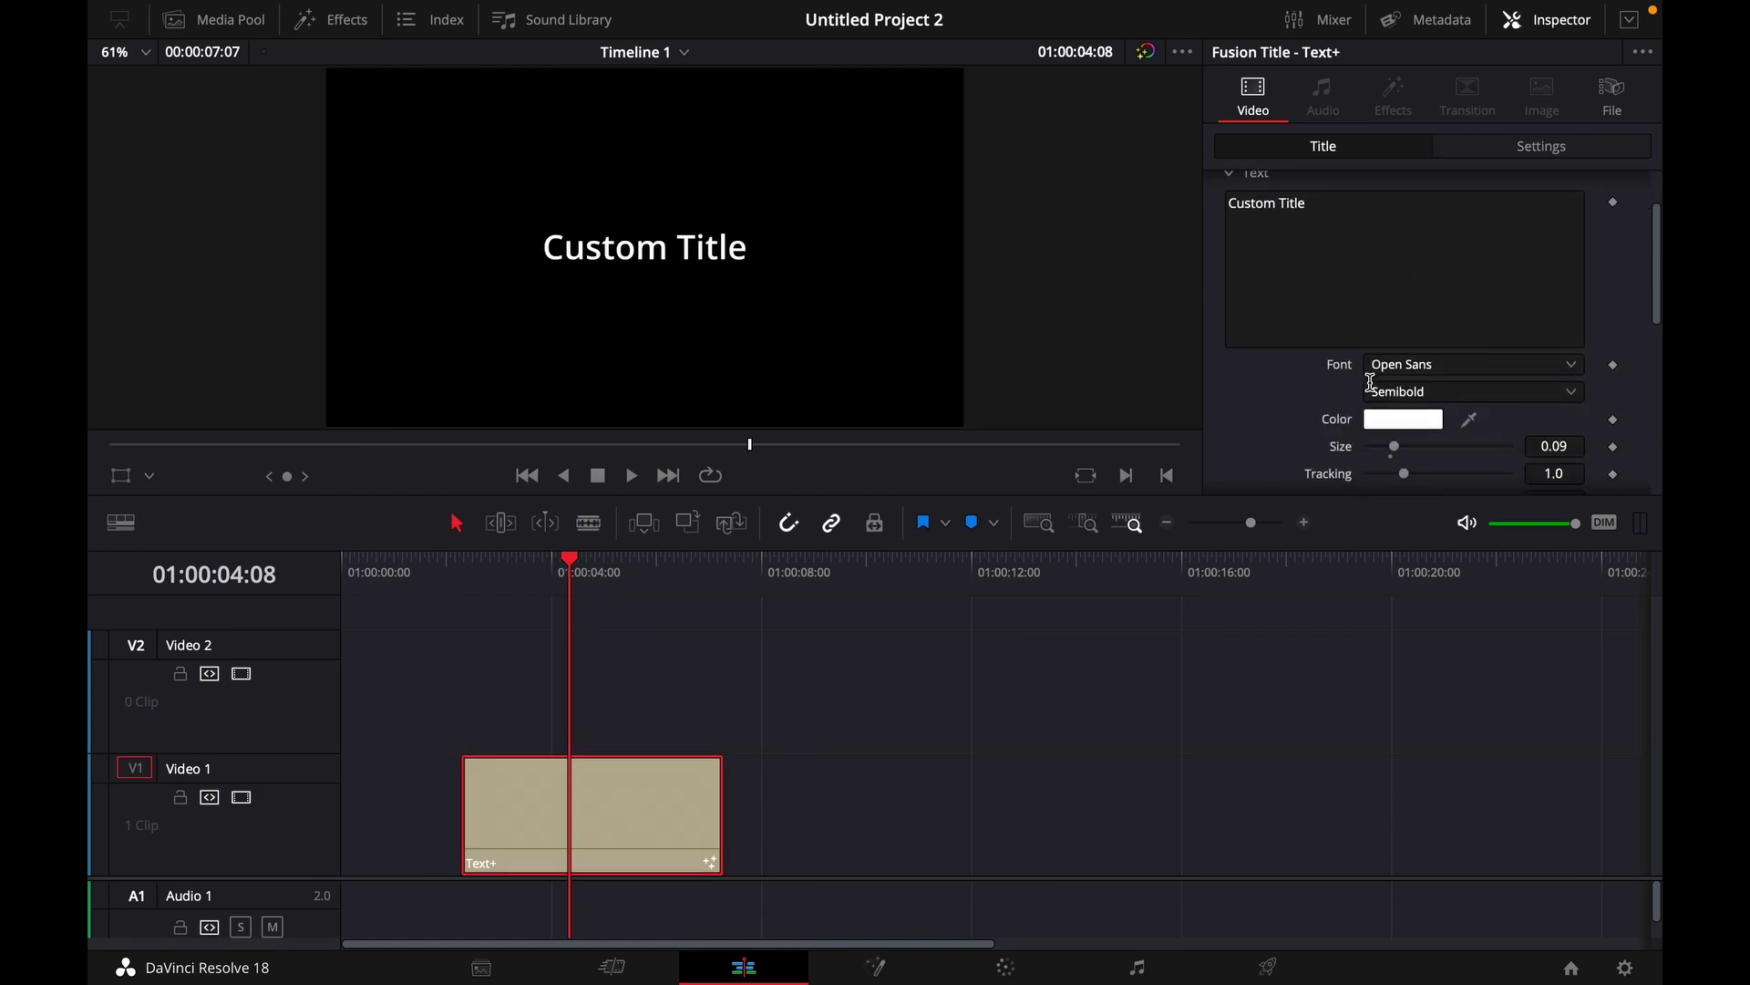
click(1284, 227)
key(ctrl+a)
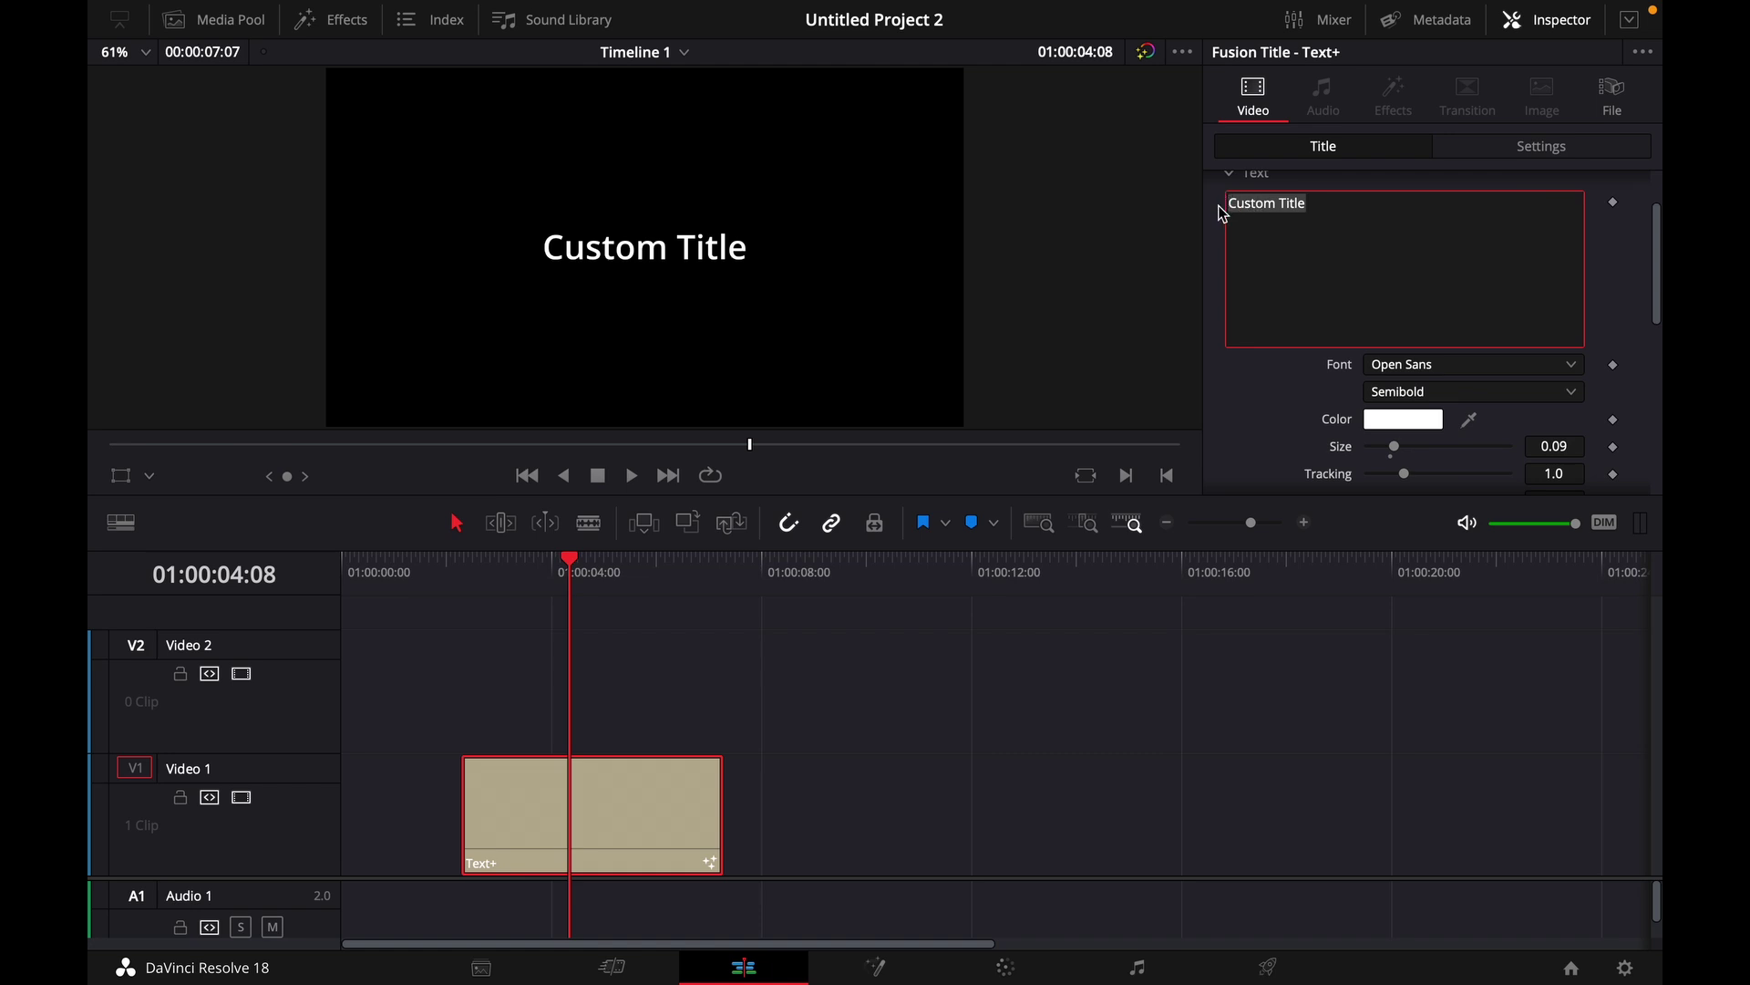
text(TEXT)
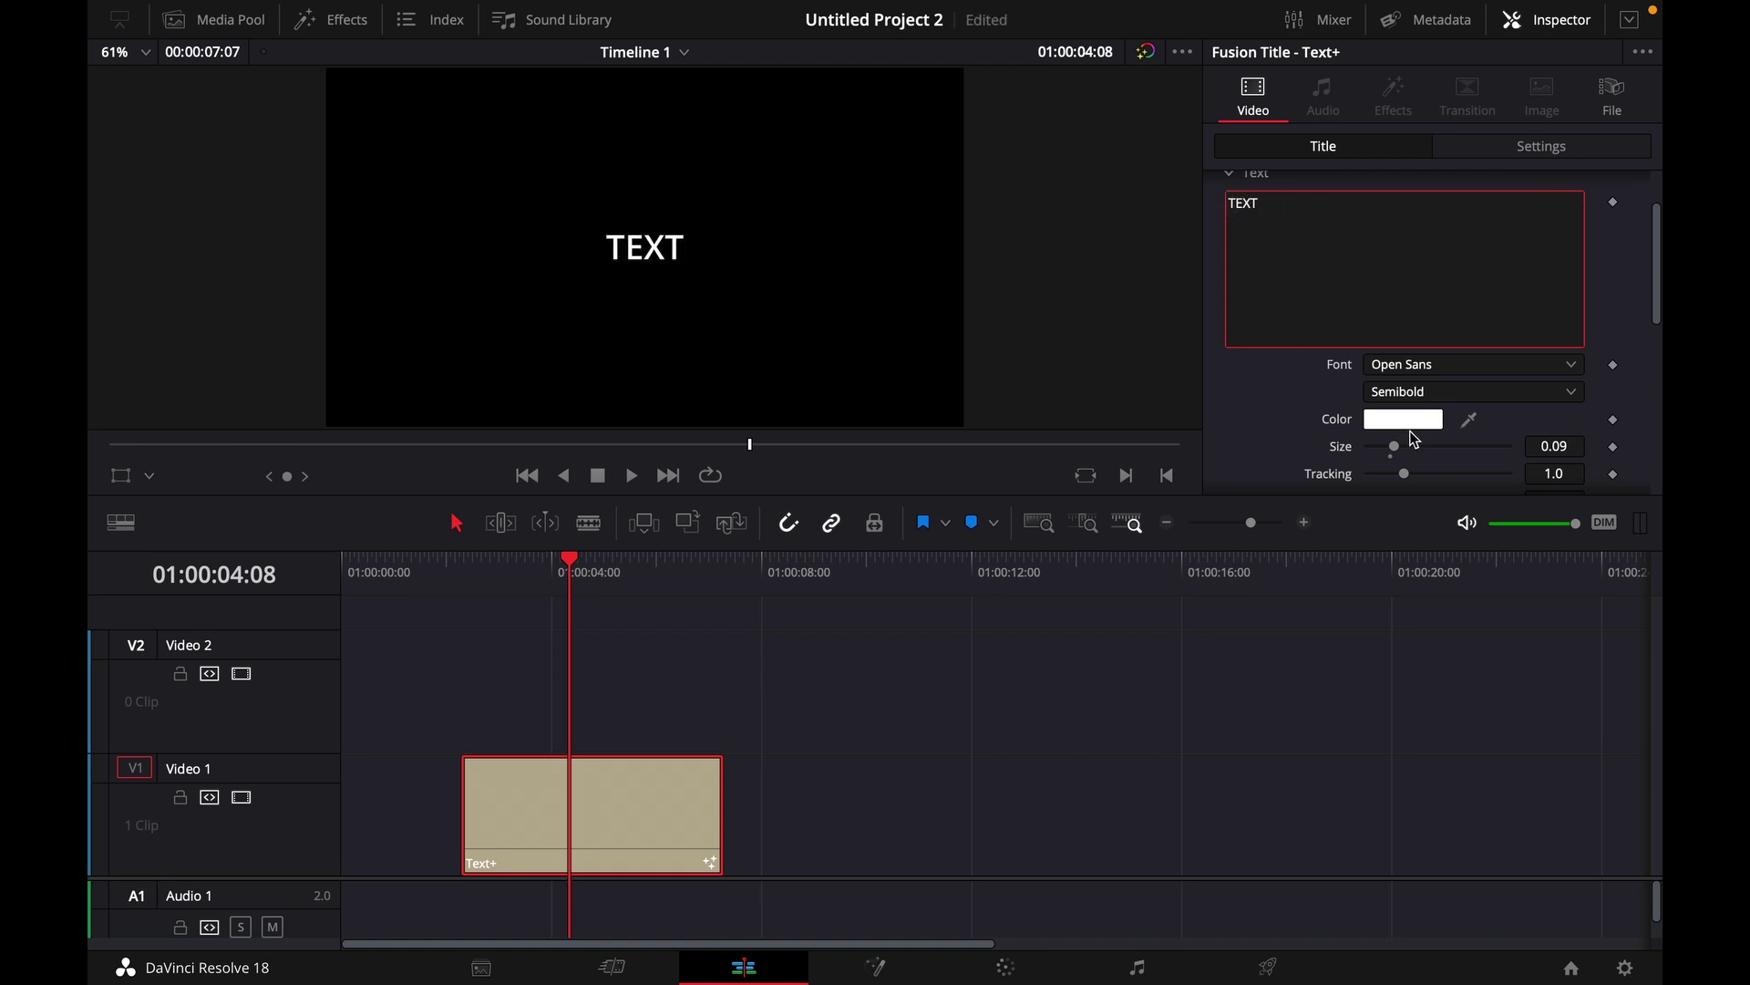
drag(1393, 446, 1431, 446)
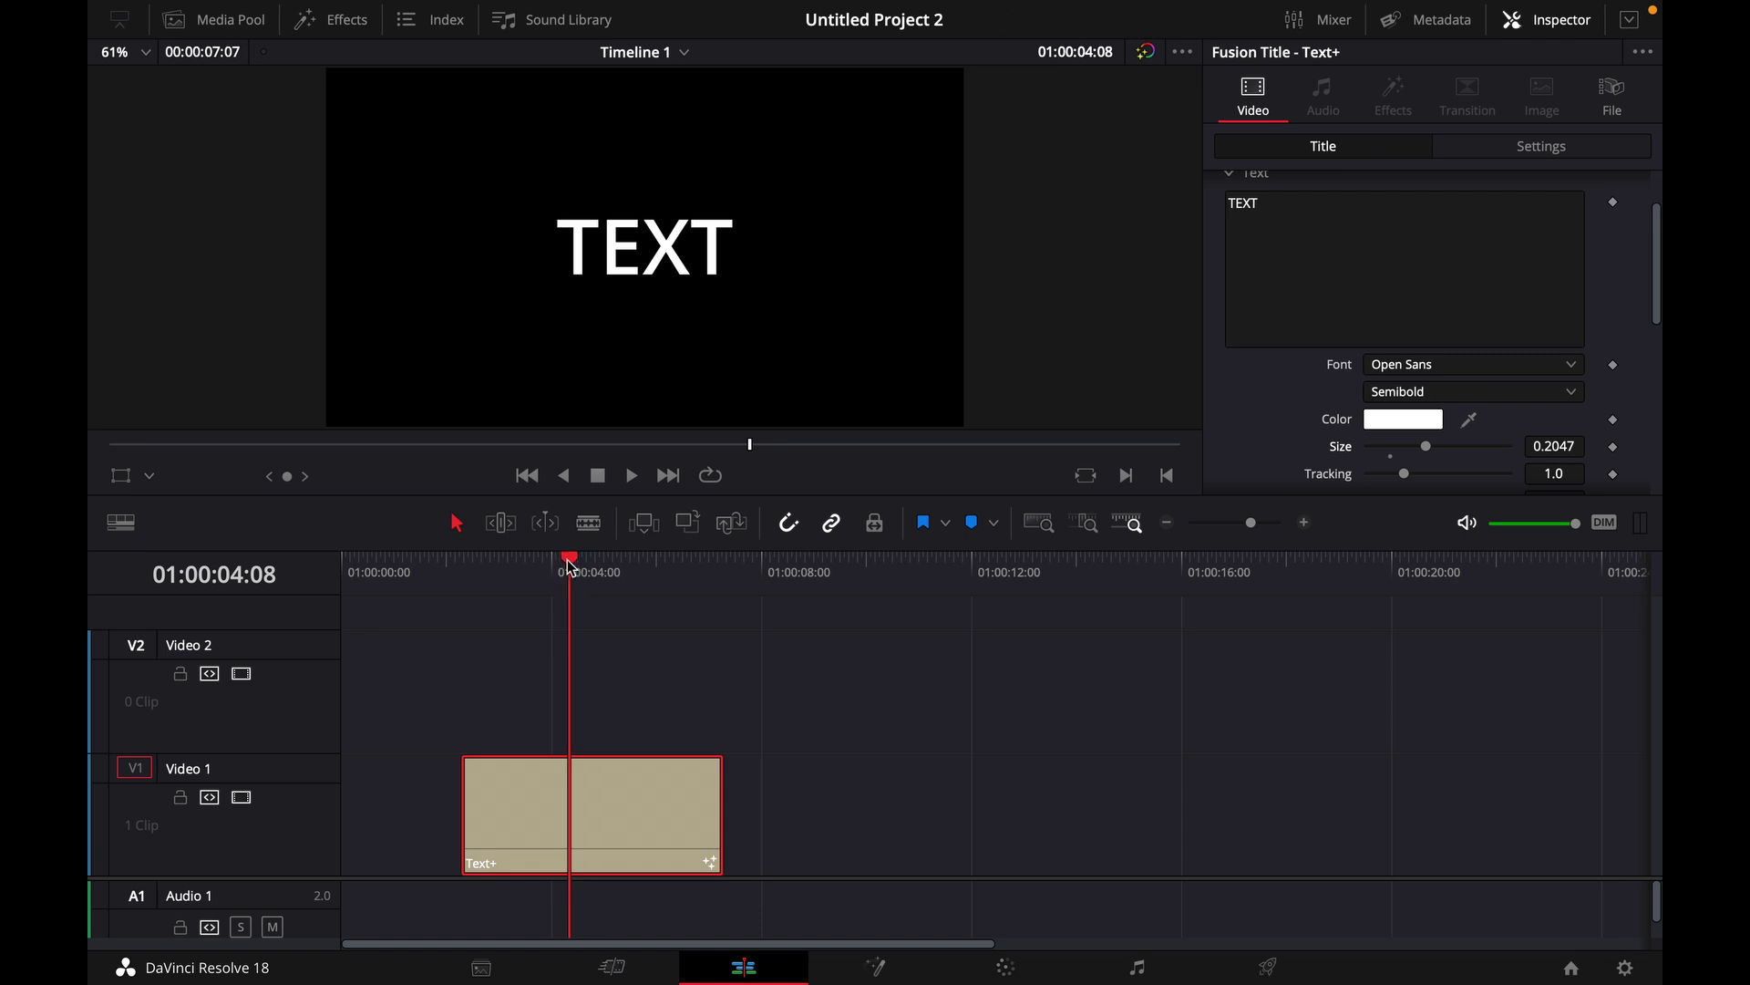
drag(566, 564, 465, 560)
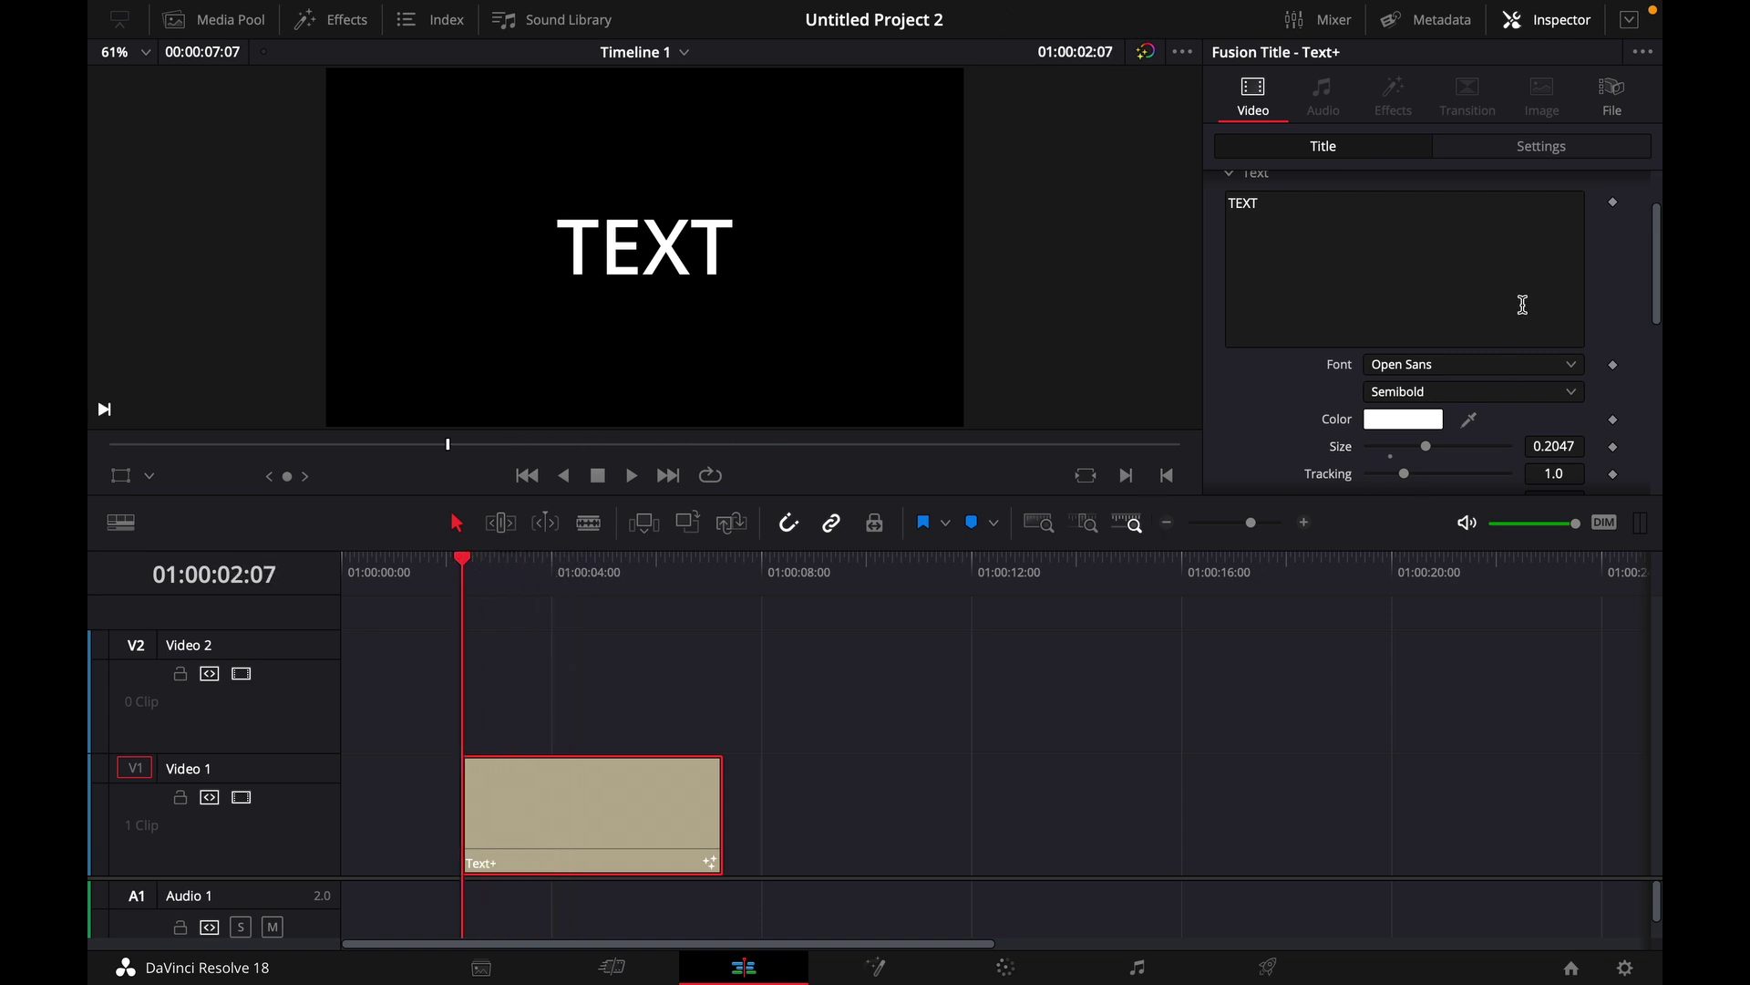
scroll(1431, 292, down, 1)
- Set Position X to -1238 with a position keyframe at 01:00:02:07, then save
click(1512, 150)
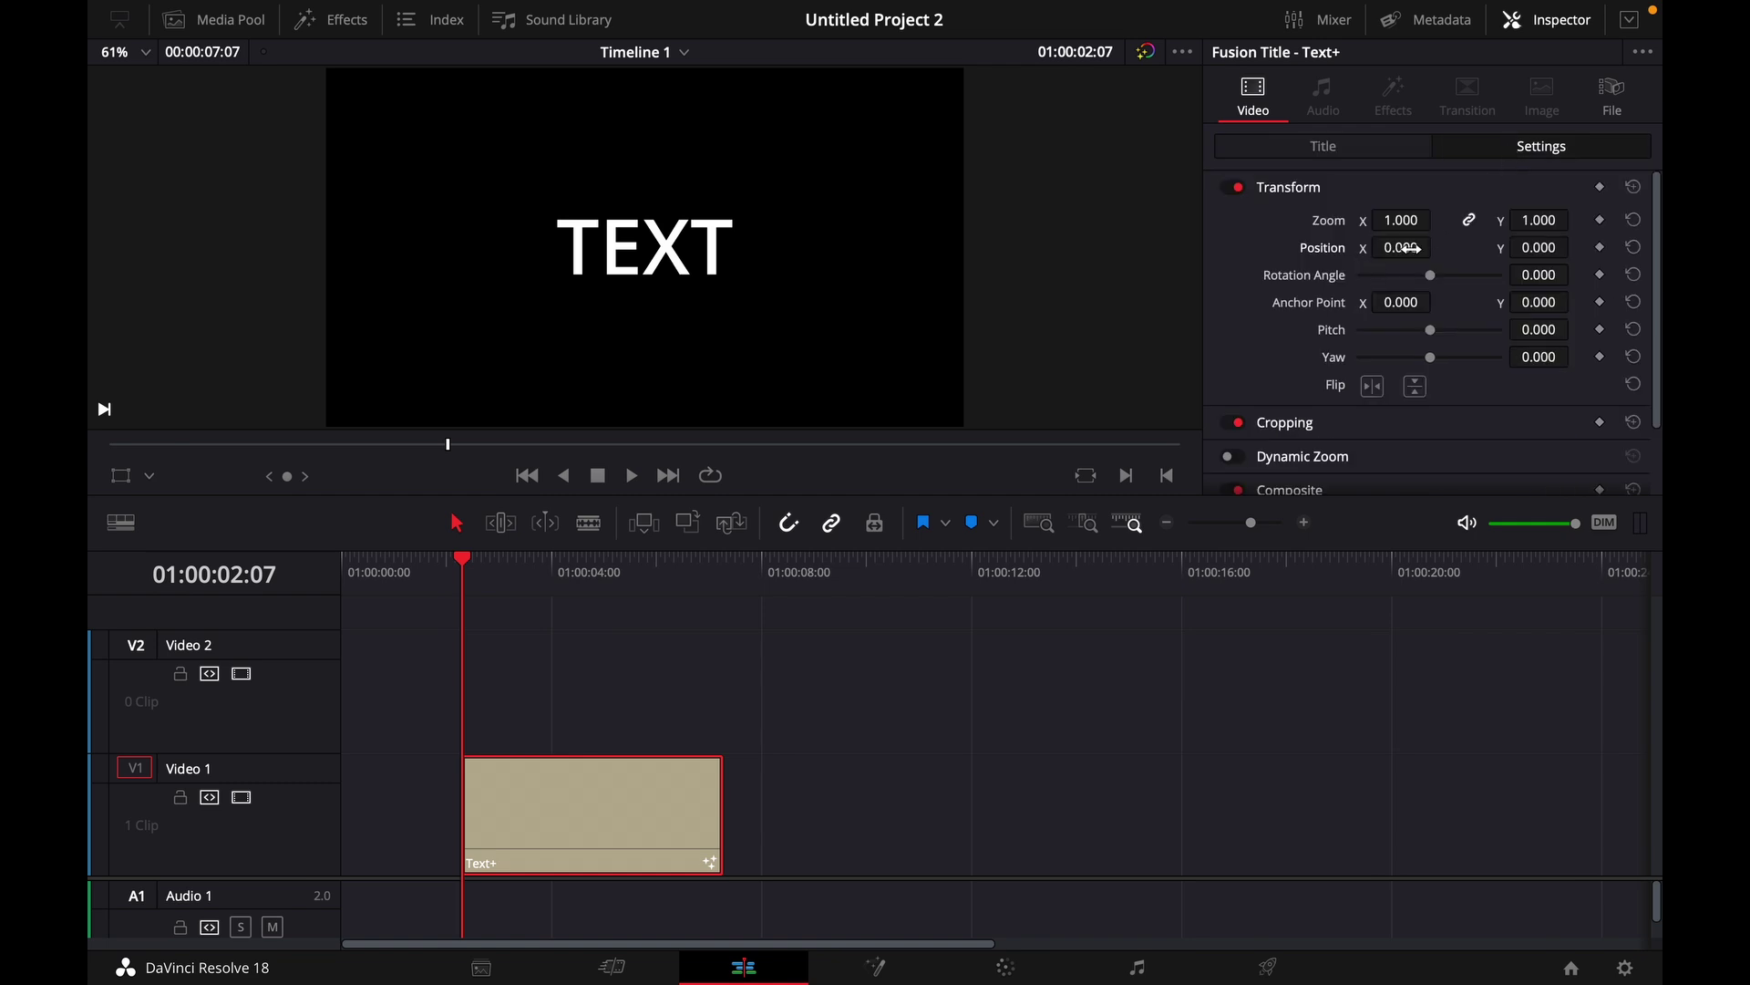
mouse_move(1400, 248)
mouse_down()
mouse_move(1383, 248)
mouse_move(1436, 248)
mouse_up()
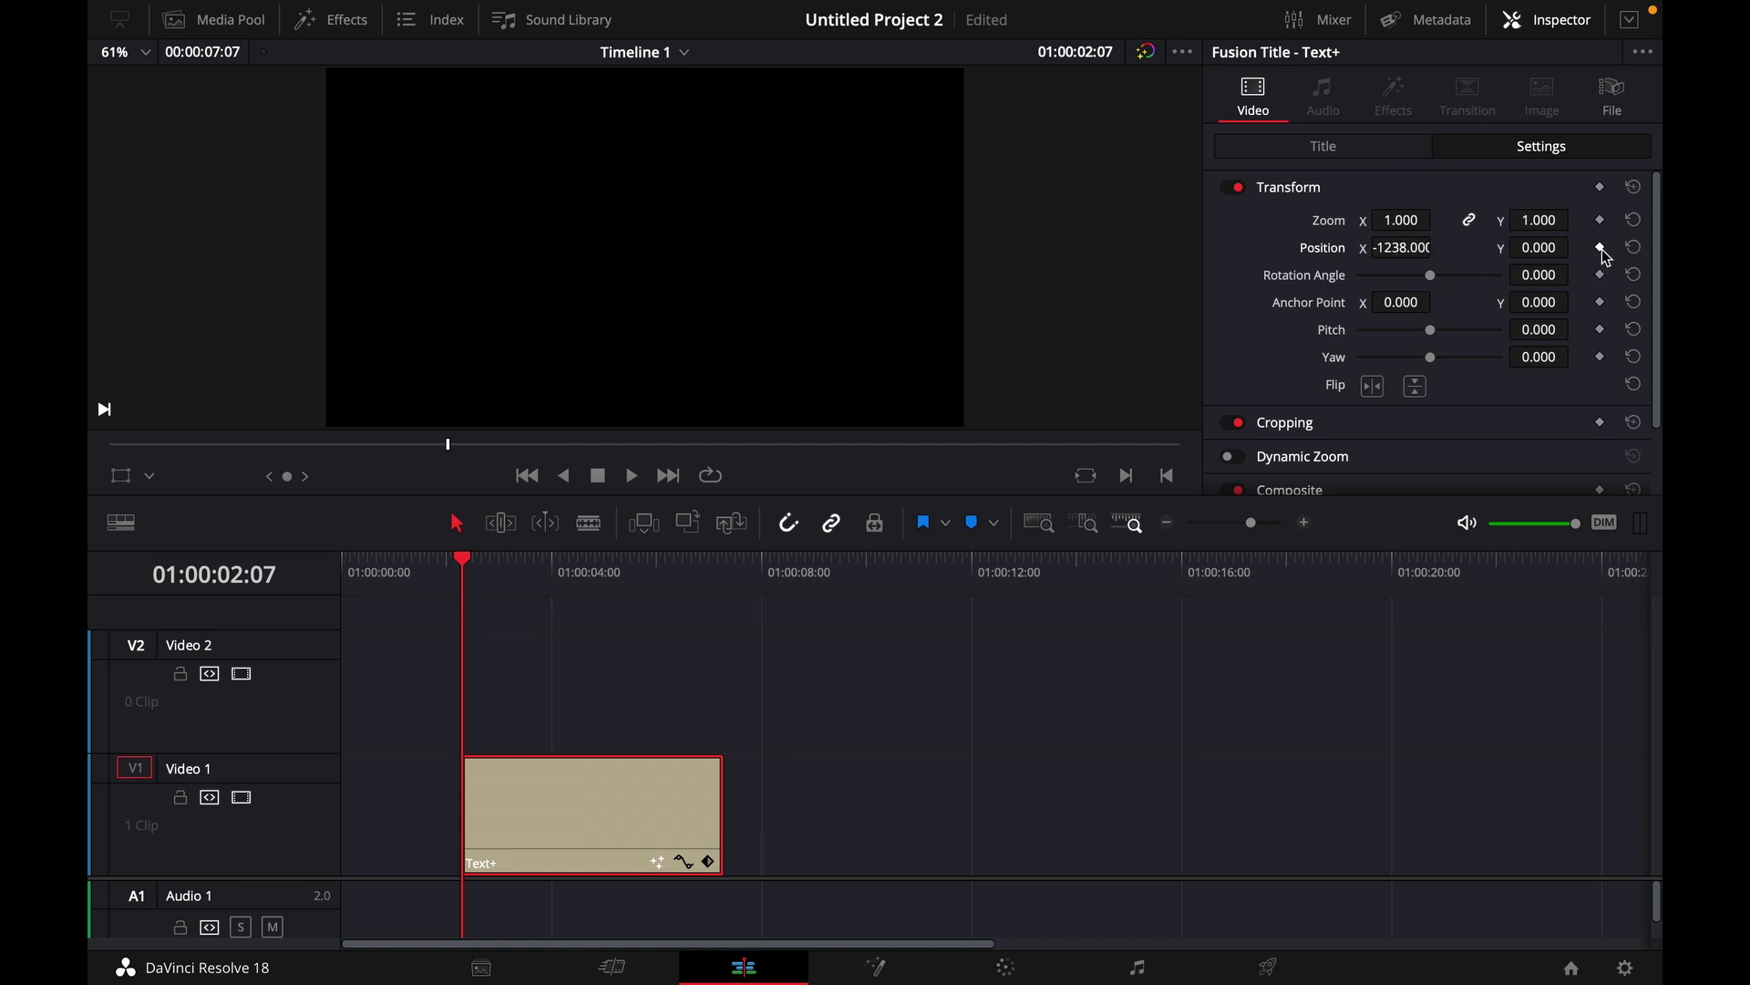
key(ctrl+s)
- At 01:00:02:12, set Position X to 573 as the second position keyframe
key(Right)
key(Right)
key(Right)
key(Right)
key(Right)
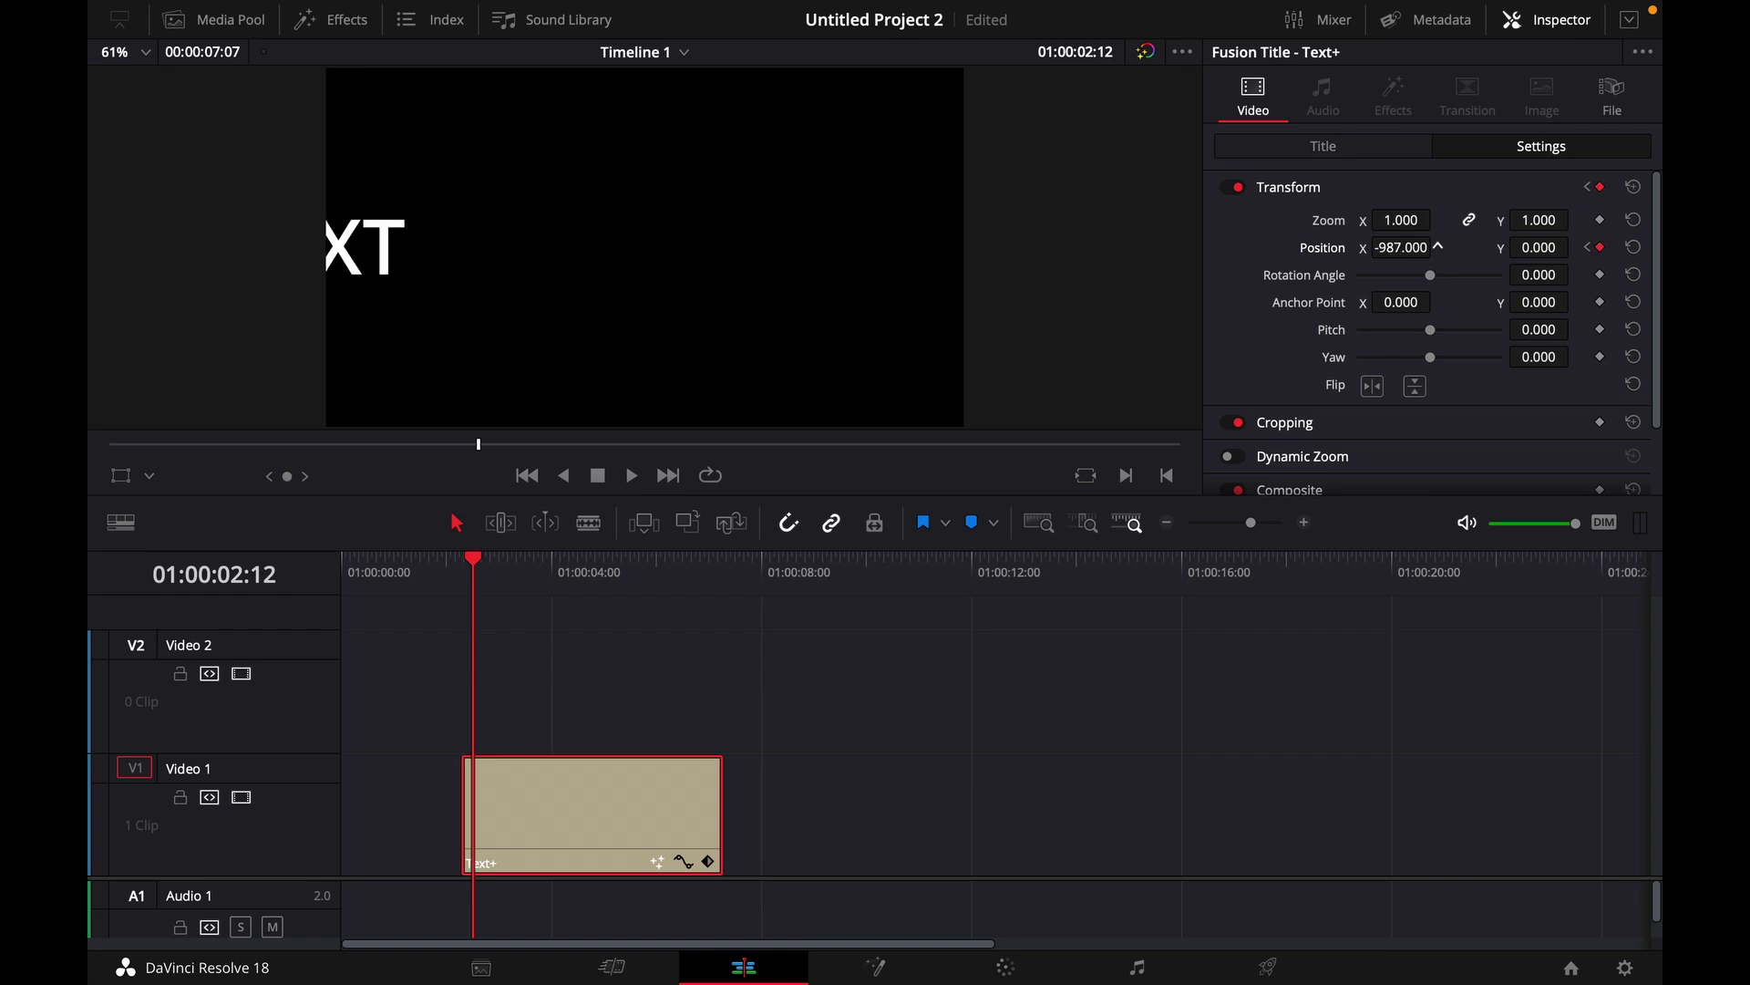
mouse_move(1385, 248)
mouse_down()
mouse_move(1437, 247)
mouse_move(1382, 253)
mouse_up()
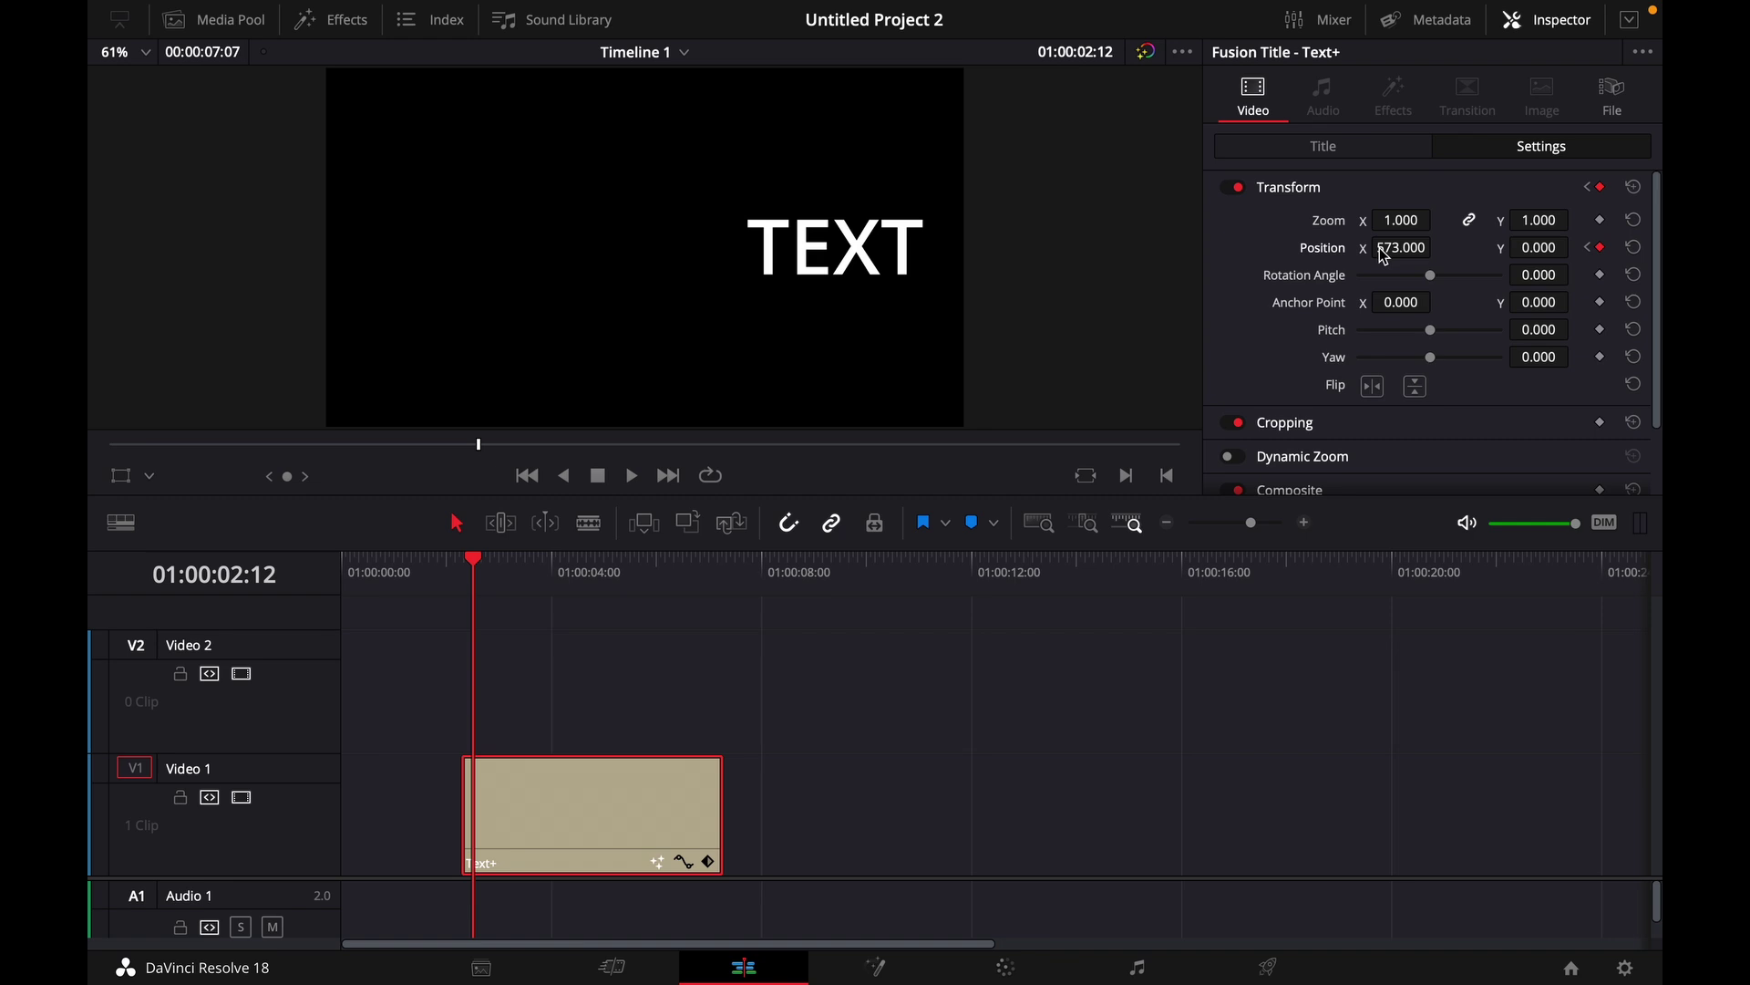
- Enable the title's motion blur at Quality 10, then return the playhead to the slide-in start
click(1340, 152)
scroll(1363, 282, up, 3)
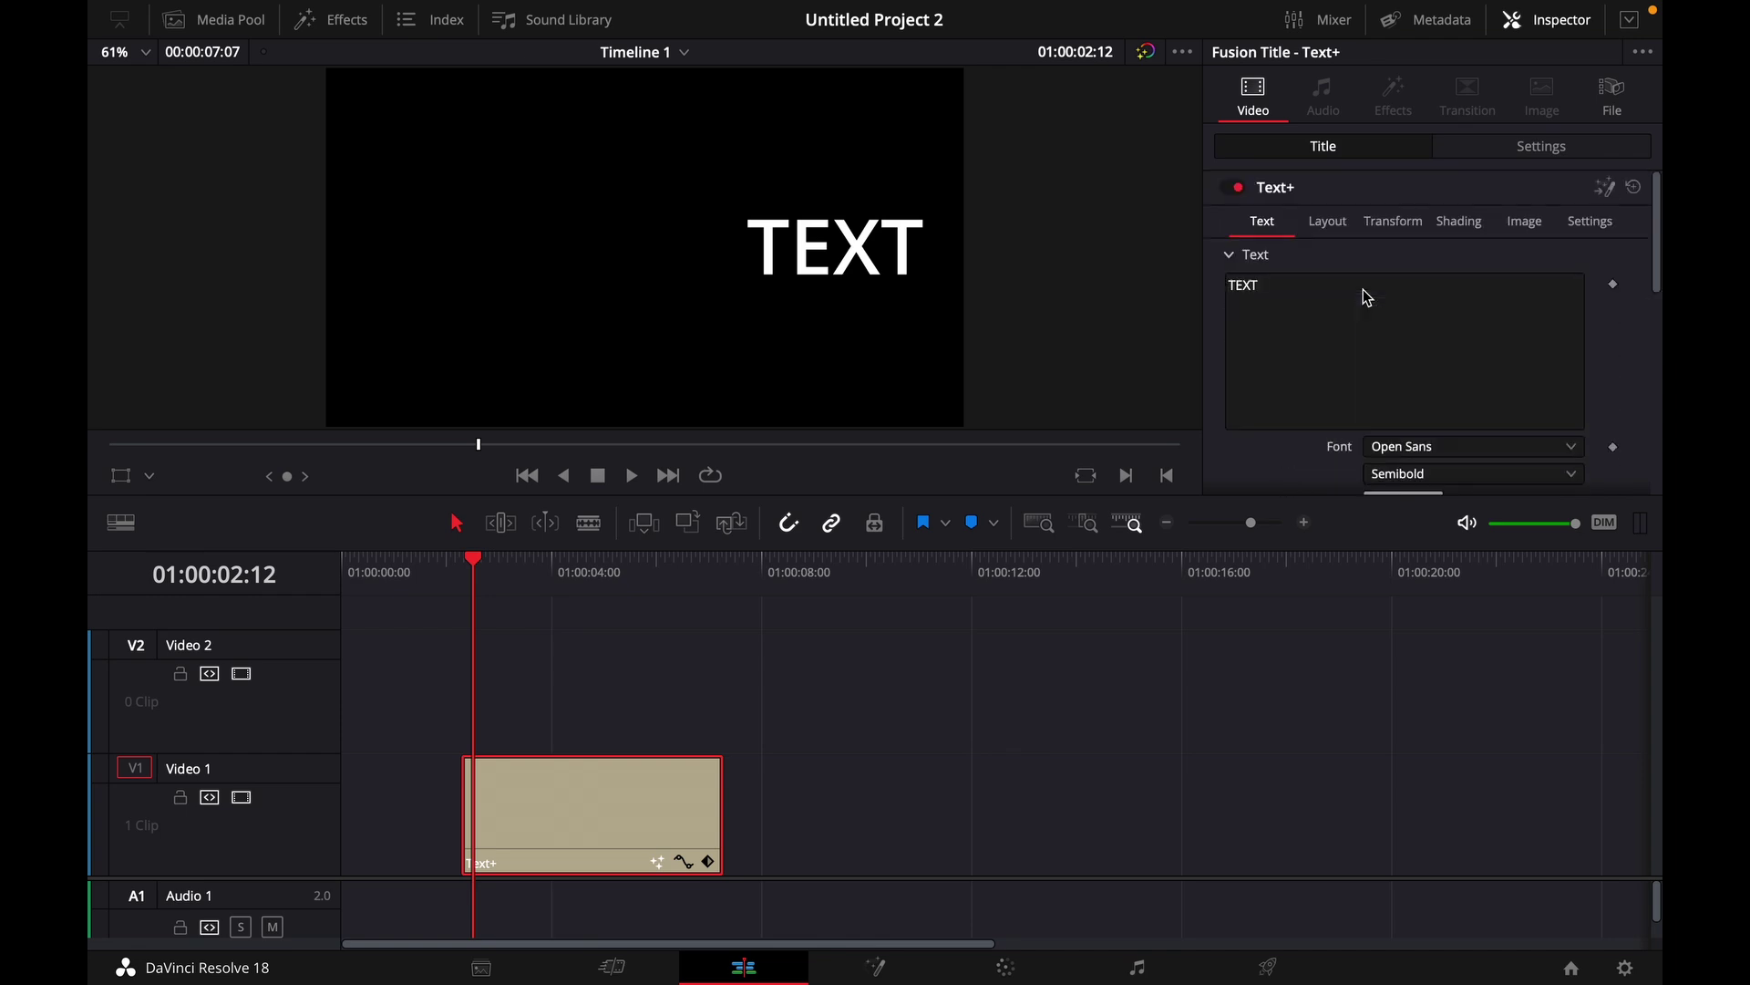
click(1594, 221)
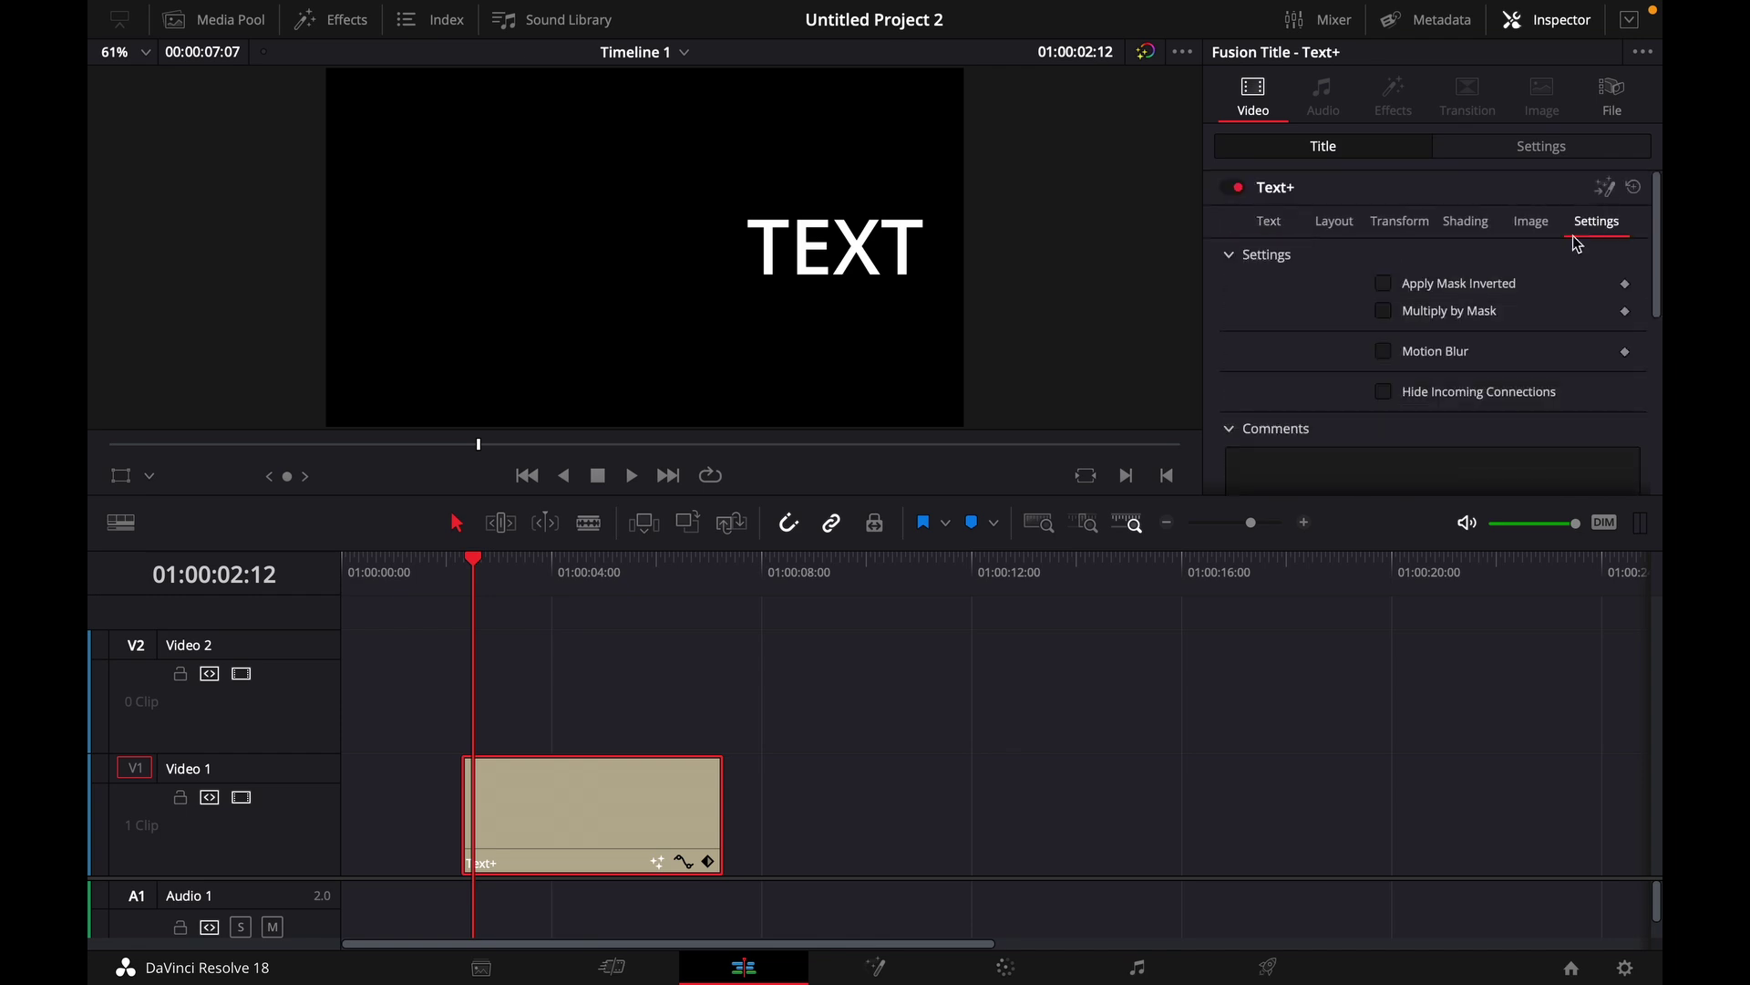
click(1383, 351)
mouse_move(1410, 379)
mouse_down()
mouse_move(1521, 378)
mouse_move(1578, 407)
mouse_up()
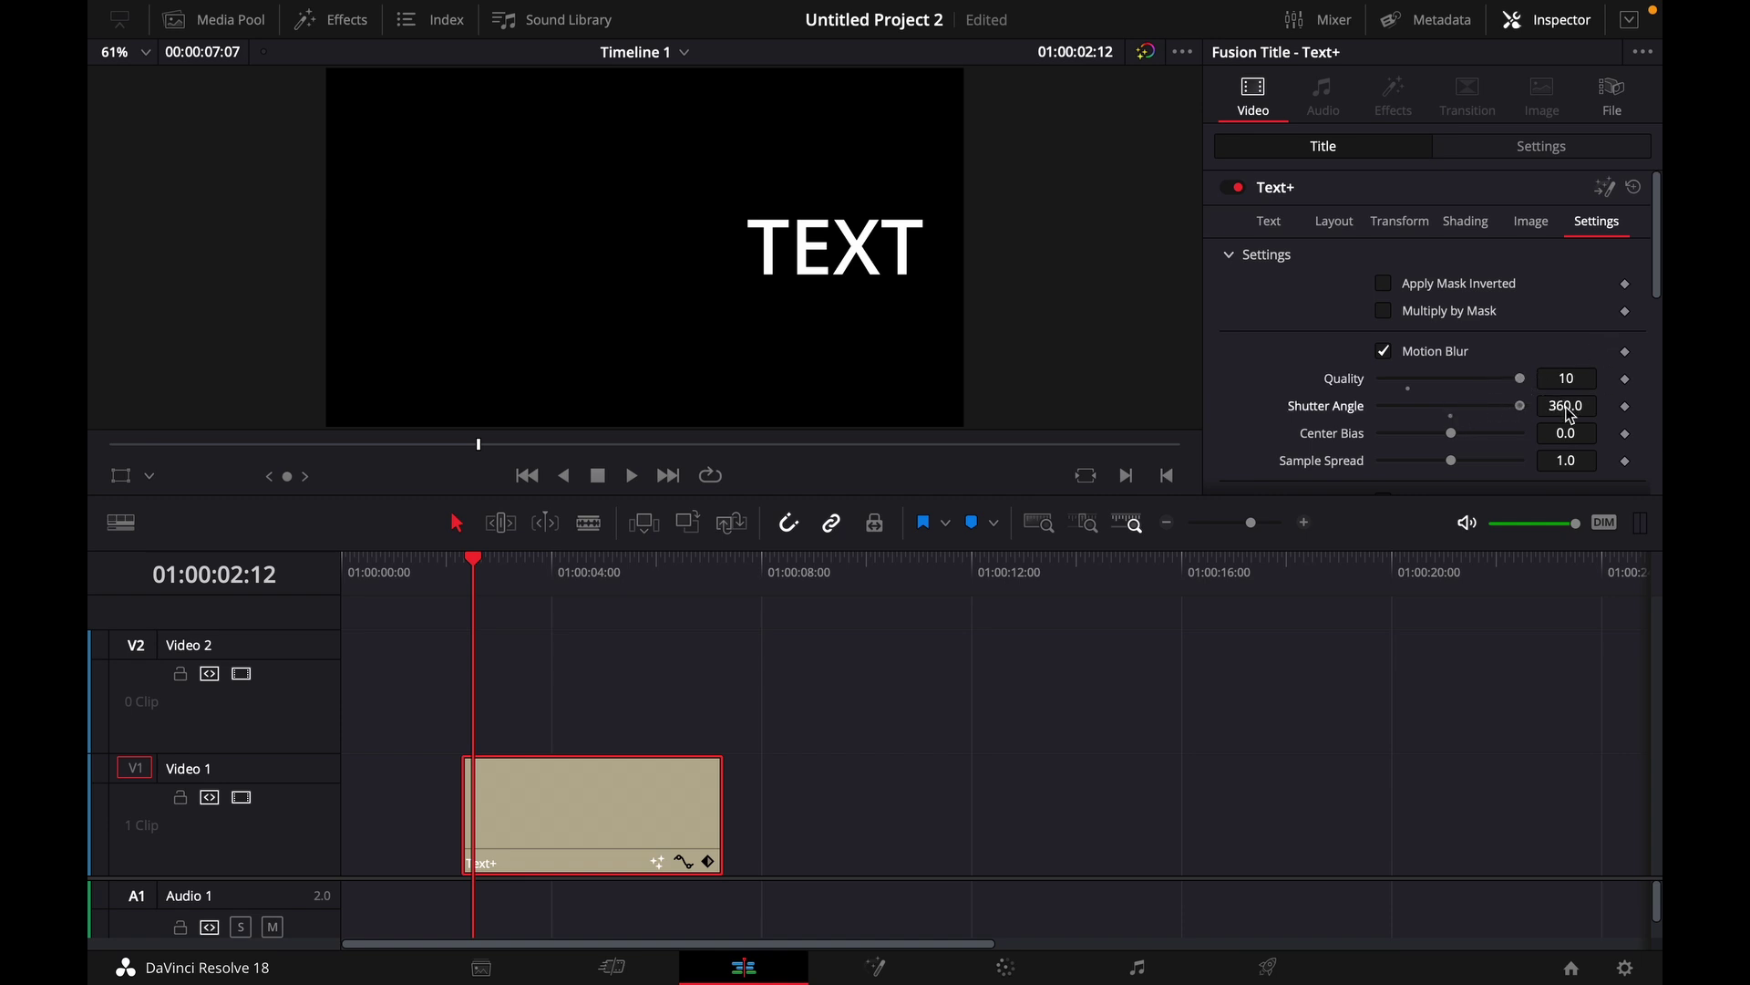
drag(482, 563, 471, 563)
key(space)
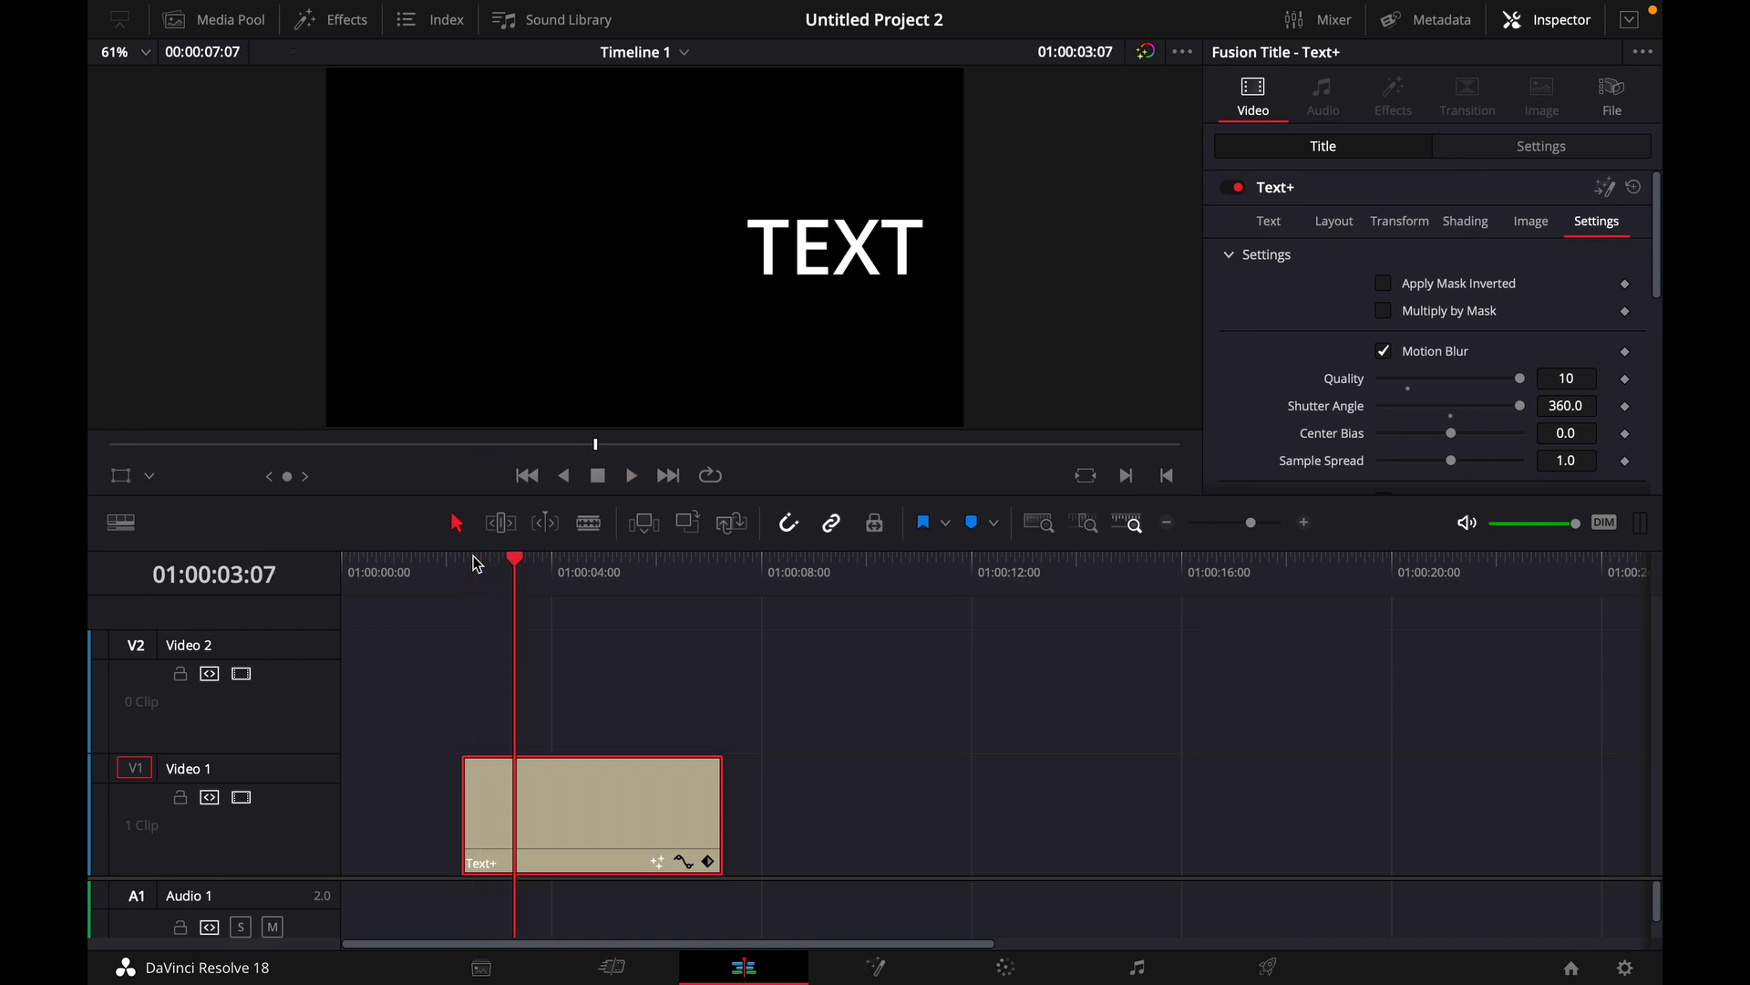
drag(526, 562, 467, 560)
key(space)
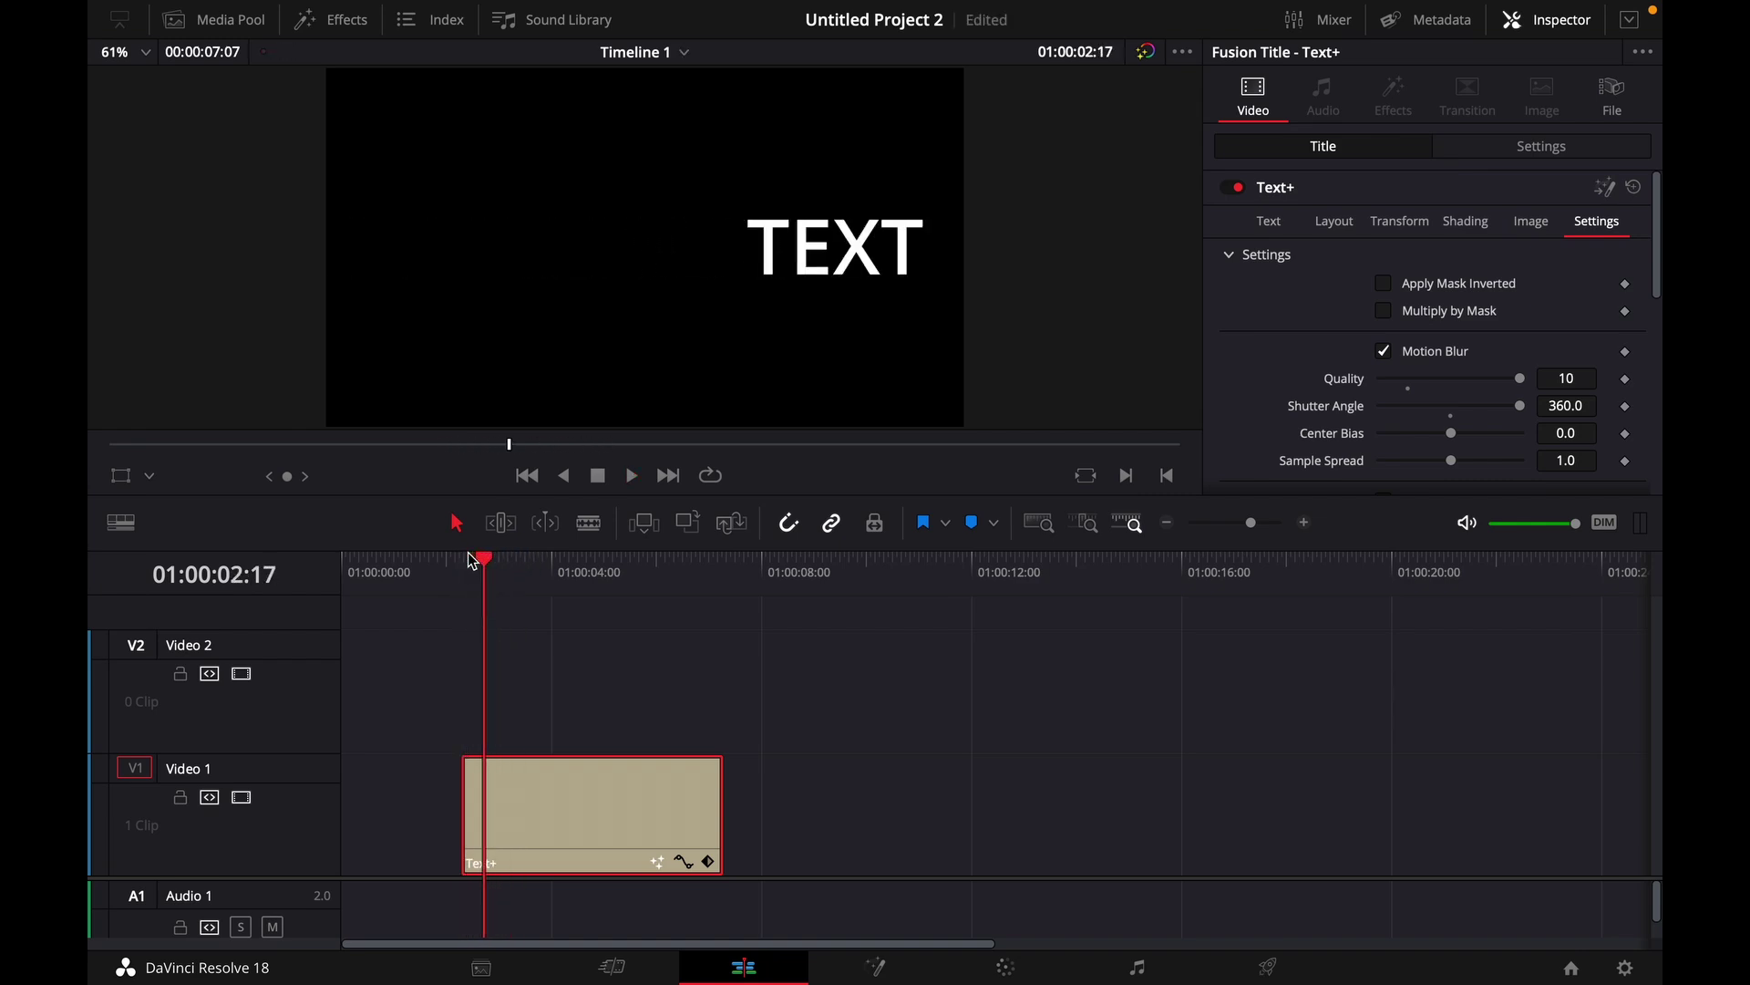